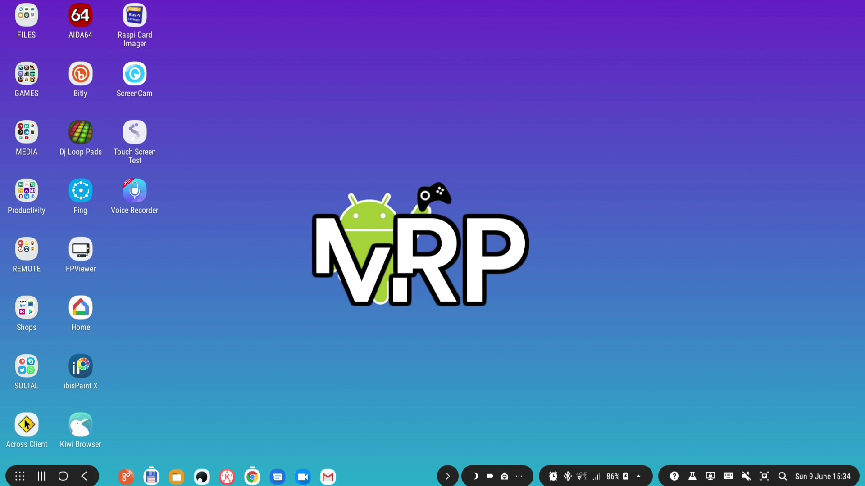
- Launch DiskUsage from the app drawer to reach the storage View chooser
left_click(20, 476)
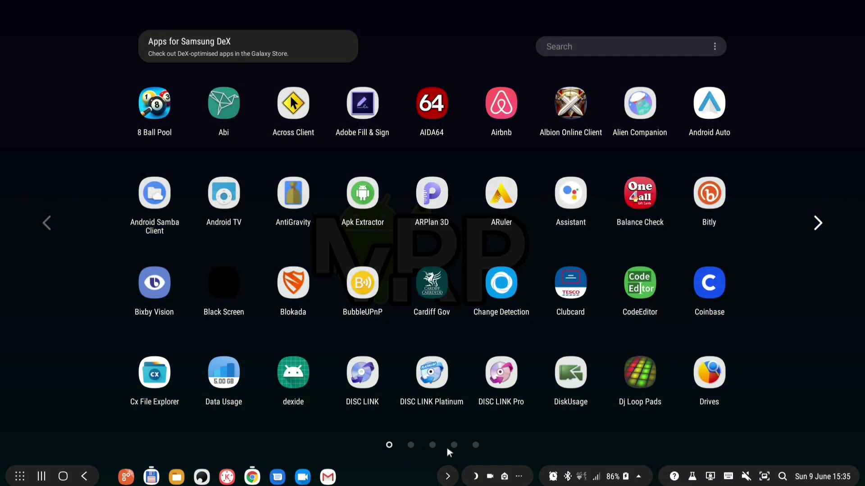
left_click(571, 374)
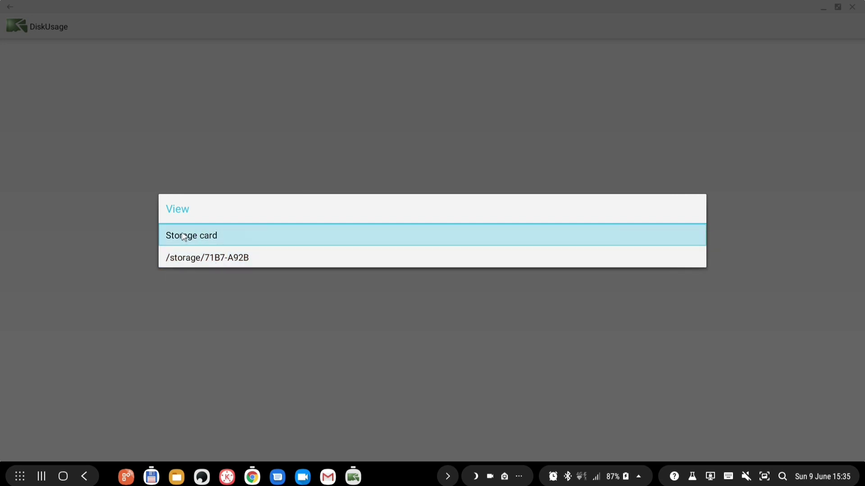
- Pick Storage card and rescan it, showing 111.2 GiB total, Apps 35.8 GiB, 55.7 GiB free
left_click(199, 240)
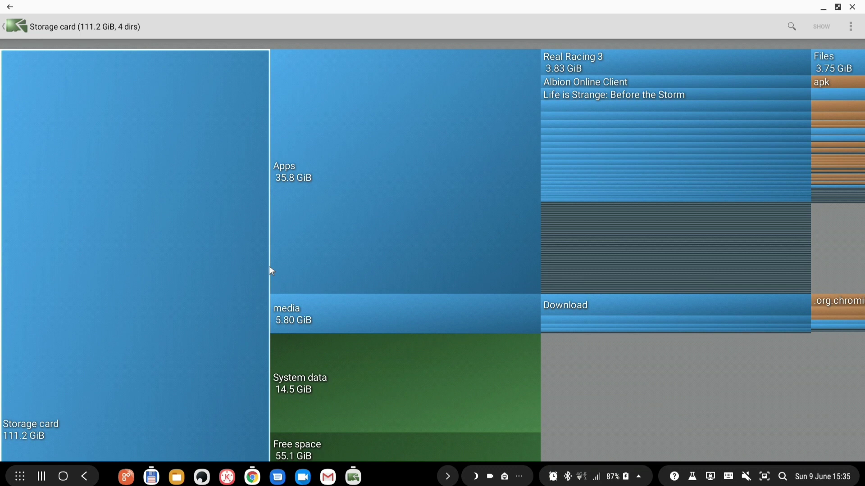
left_click(850, 26)
left_click(813, 51)
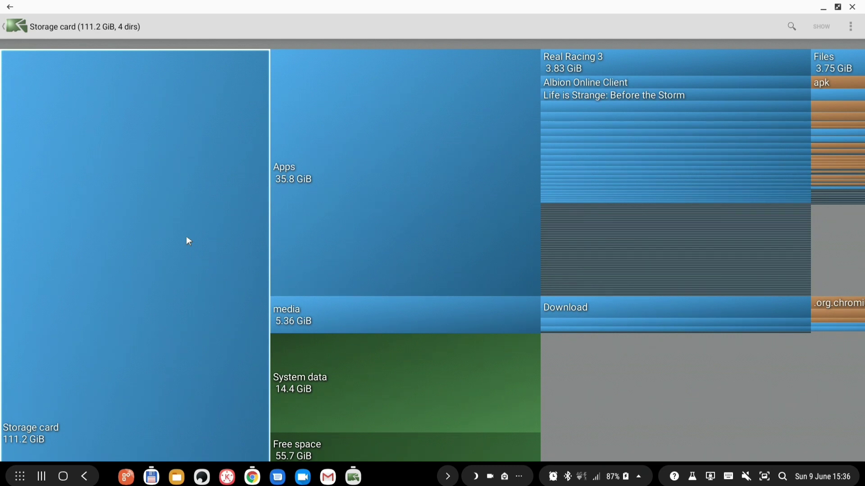
left_click(687, 236)
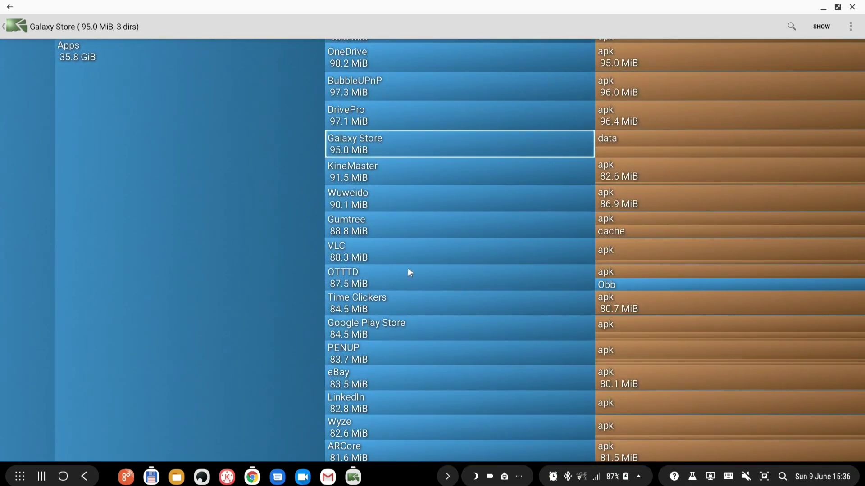
left_click(611, 361)
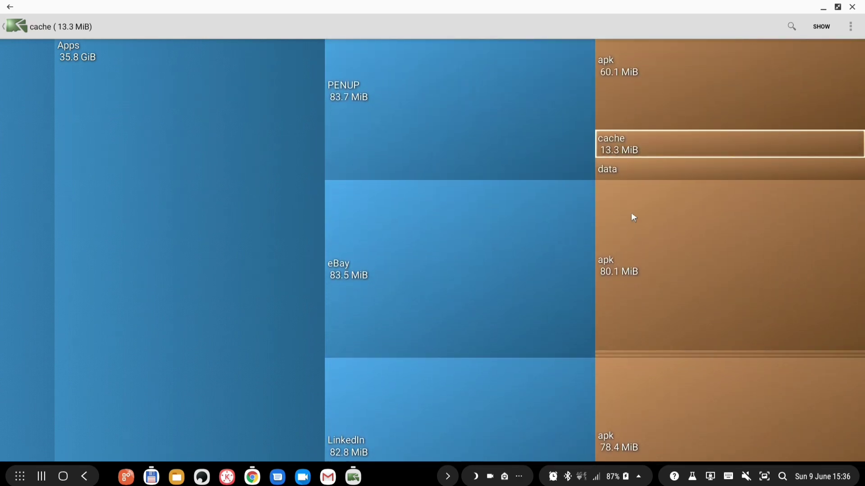
left_click(625, 176)
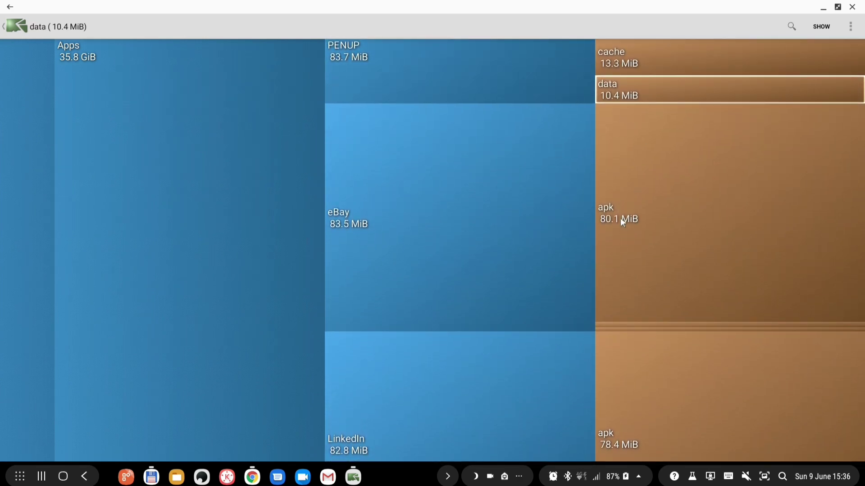
left_click(639, 312)
left_click(628, 327)
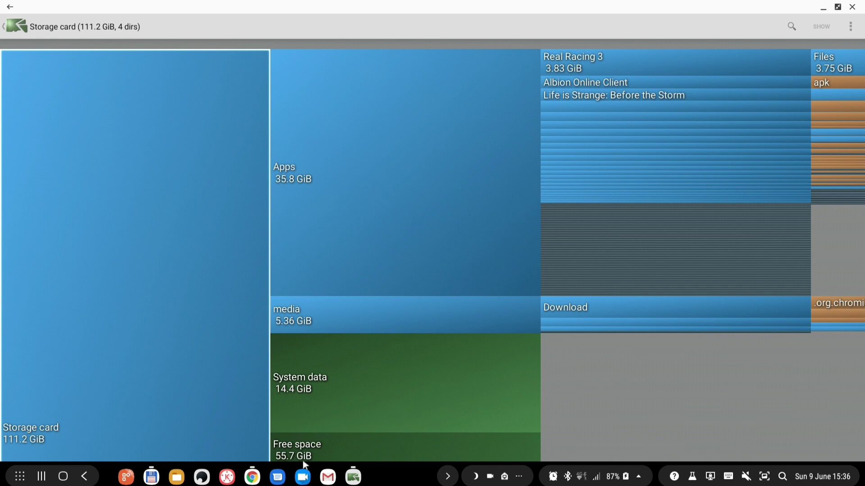
- Zoom into Apps and select the 1.89 GiB Albion Online Client tile, checking the extra-actions menu
left_click(336, 192)
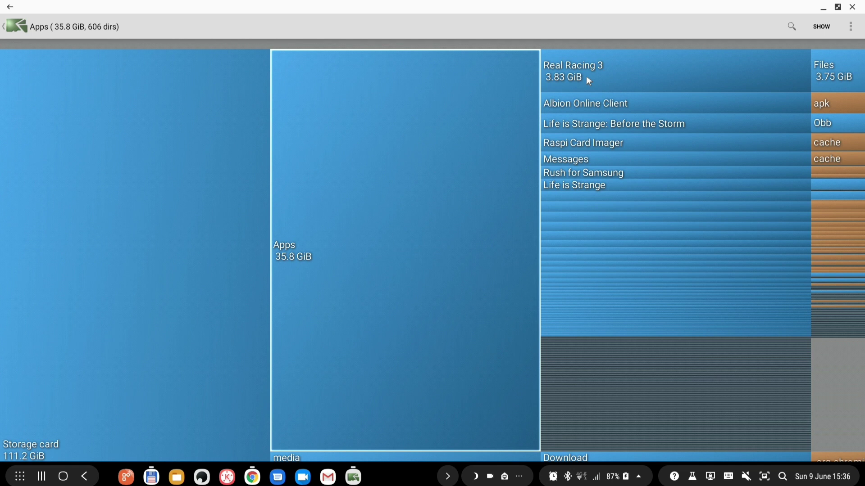
left_click(593, 103)
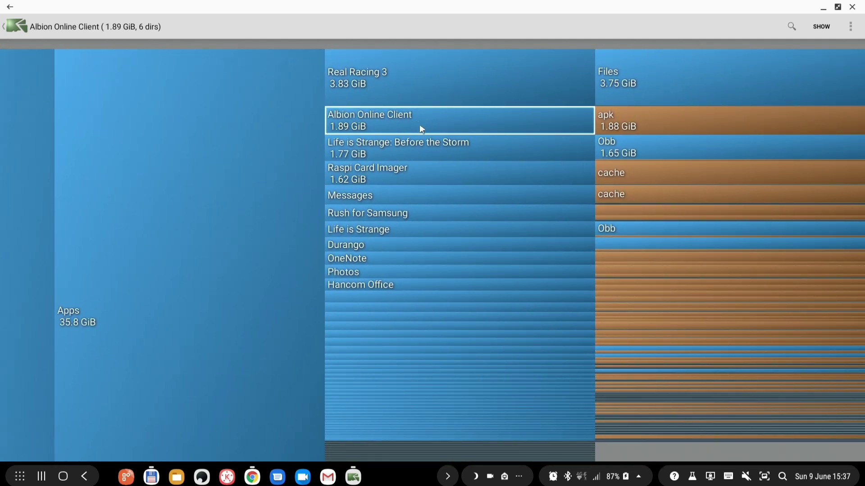
left_click(420, 126)
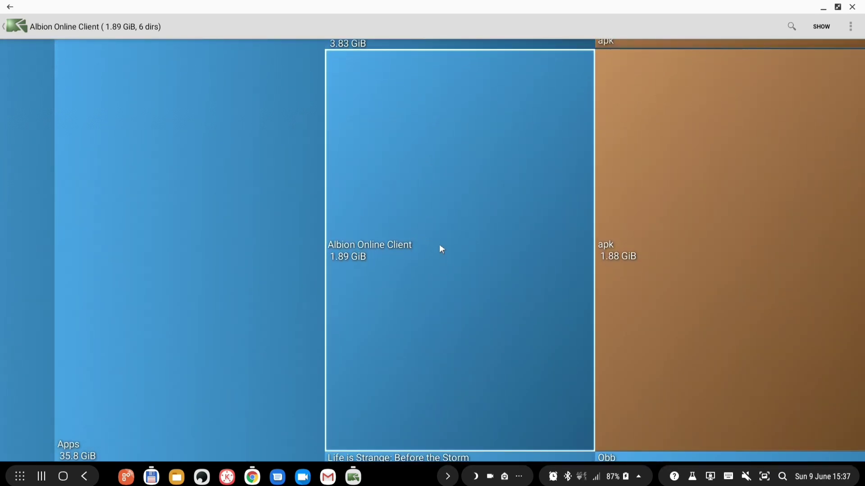
left_click(442, 249)
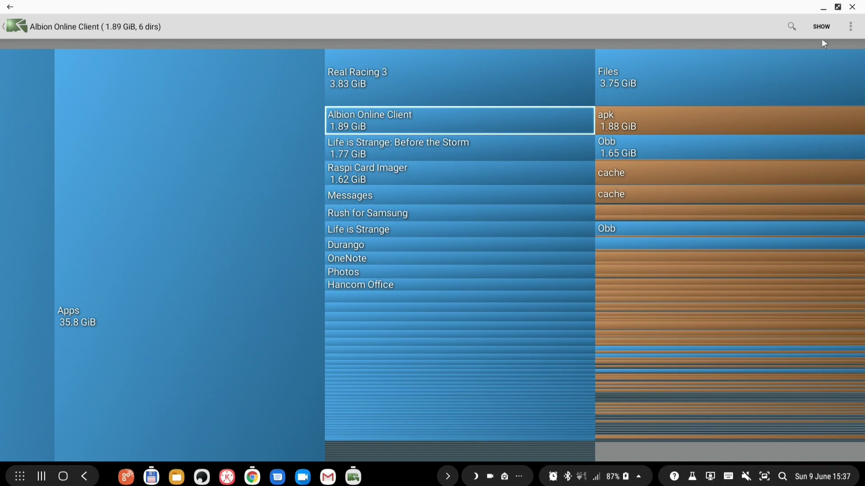
left_click(850, 26)
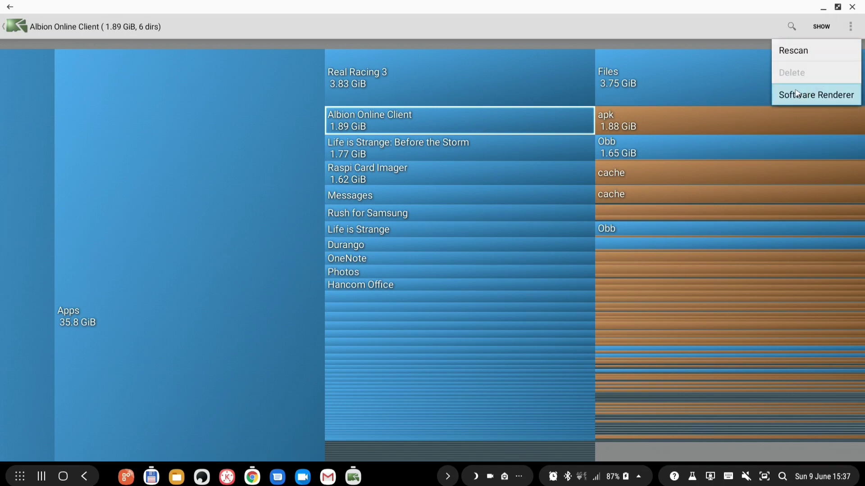
left_click(530, 121)
- Uninstall Albion Online Client from its App info page and confirm
left_click(821, 26)
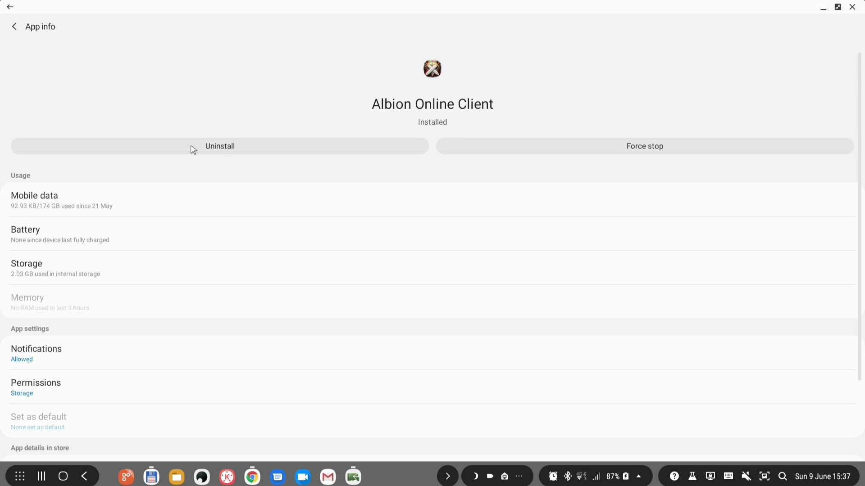
left_click(221, 146)
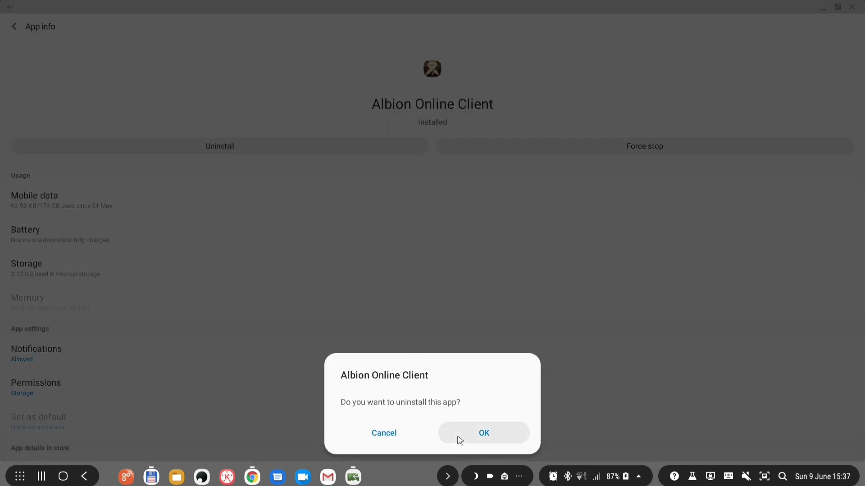
left_click(460, 440)
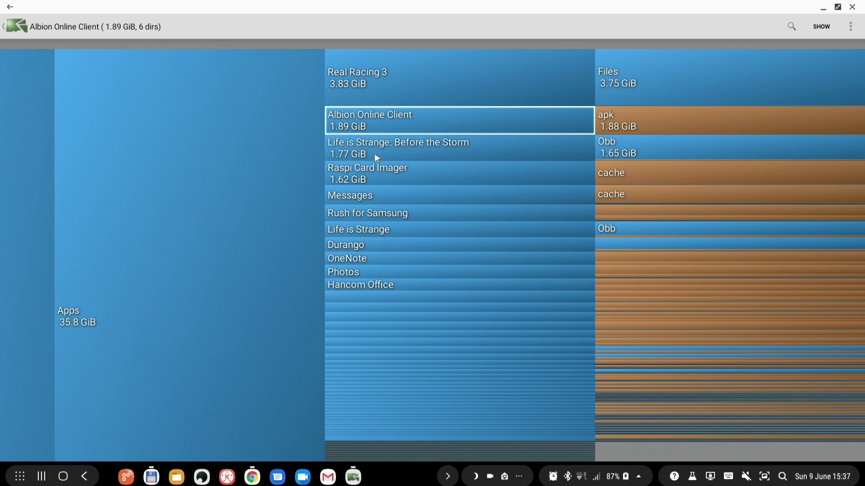
- Select Raspi Card Imager and uninstall it from its App info page, confirming the removal
left_click(361, 173)
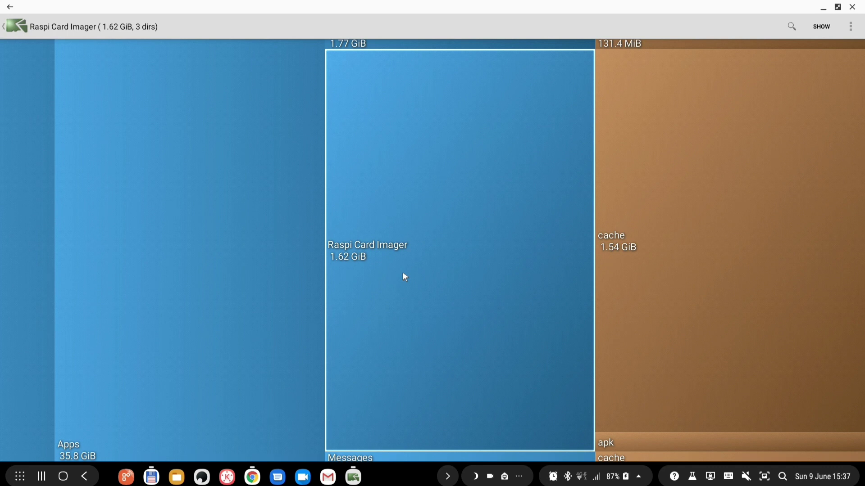
left_click(822, 30)
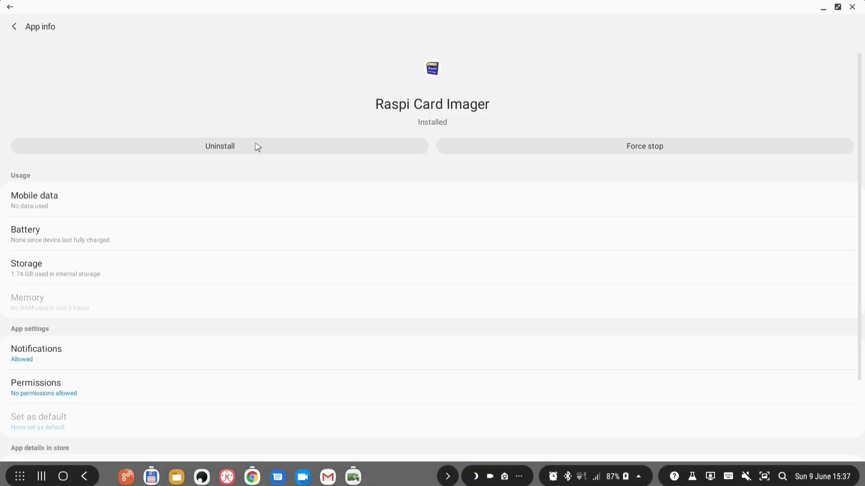
left_click(258, 146)
left_click(484, 434)
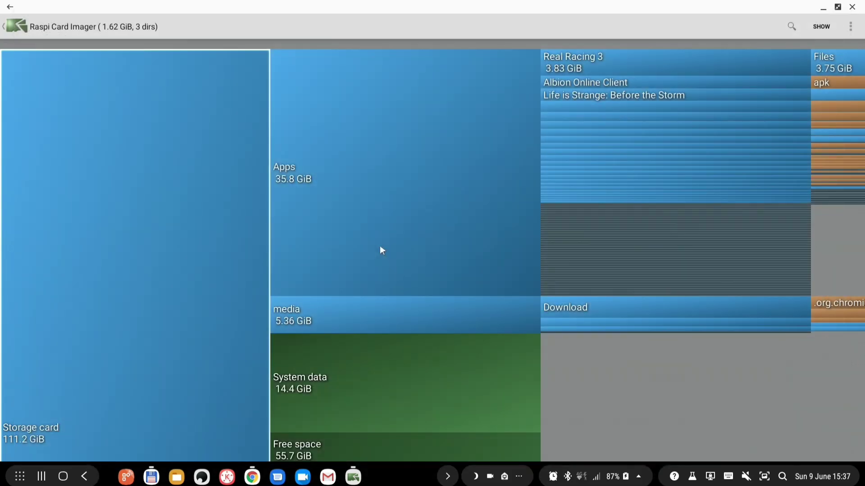
- Rescan storage so Apps shrinks to 32.3 GiB and free space reaches 59.0 GiB
left_click(523, 71)
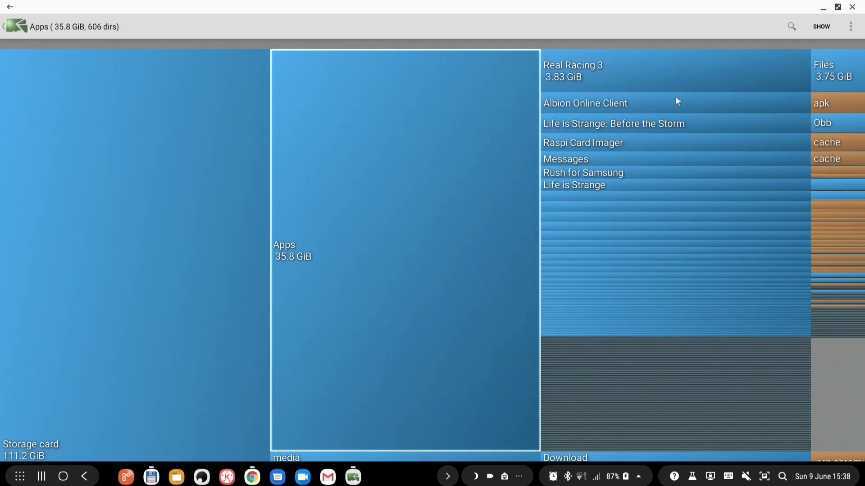
left_click(850, 26)
left_click(815, 49)
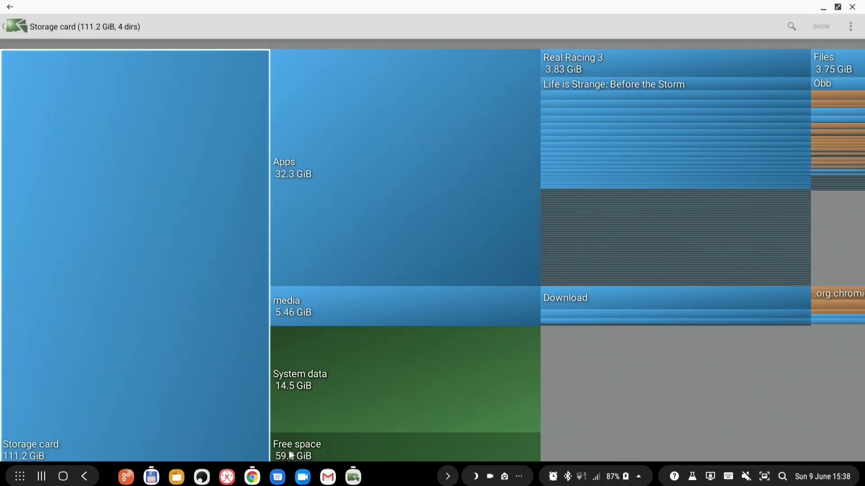
- Inspect the Real Racing 3, Messages and Durango tiles, then return to the Apps level
left_click(367, 180)
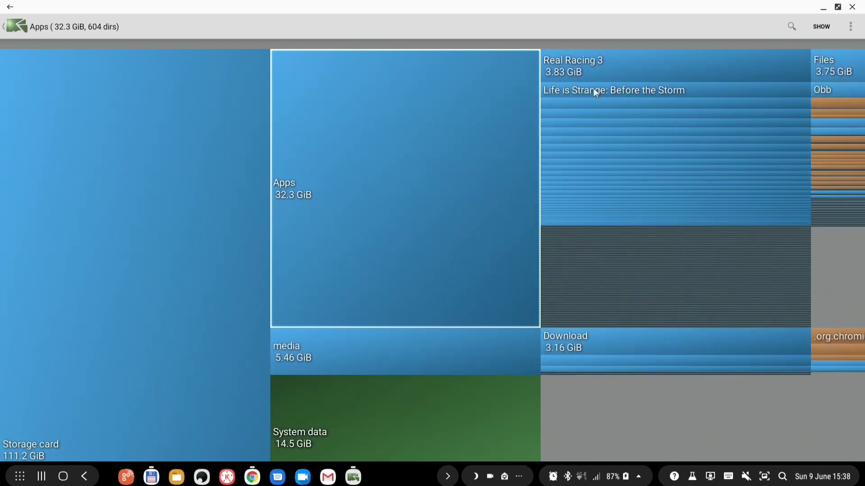
left_click(599, 91)
left_click(415, 223)
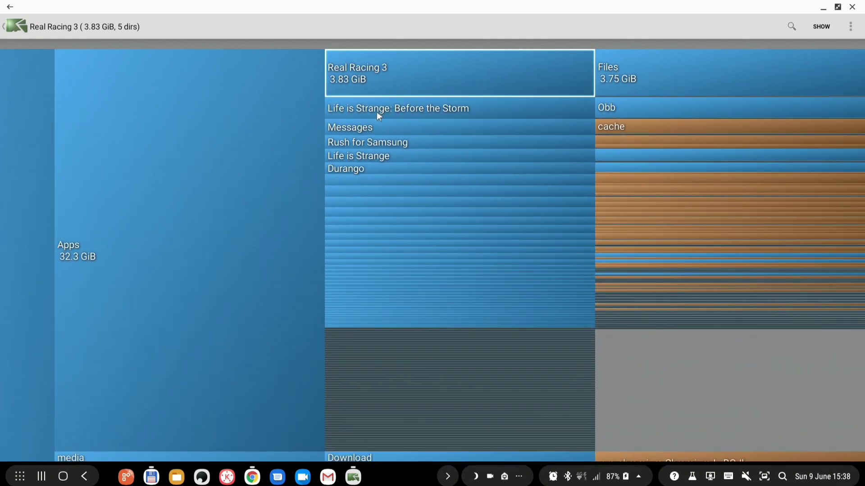
left_click(412, 126)
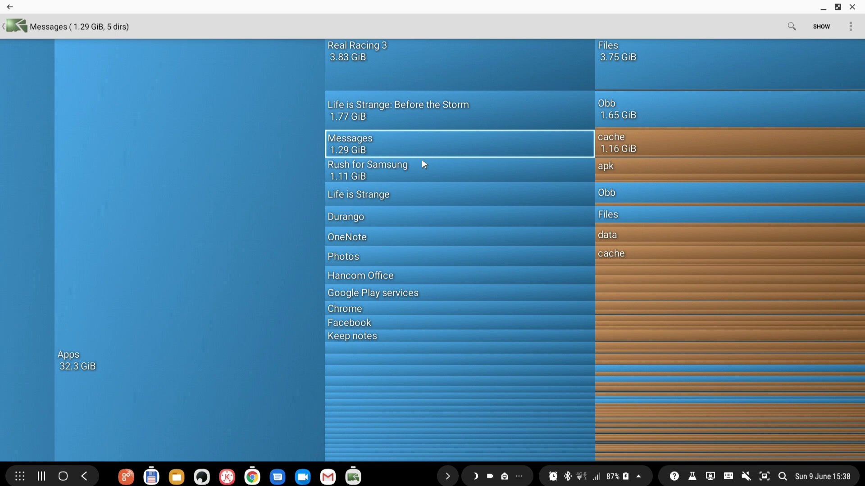
left_click(383, 215)
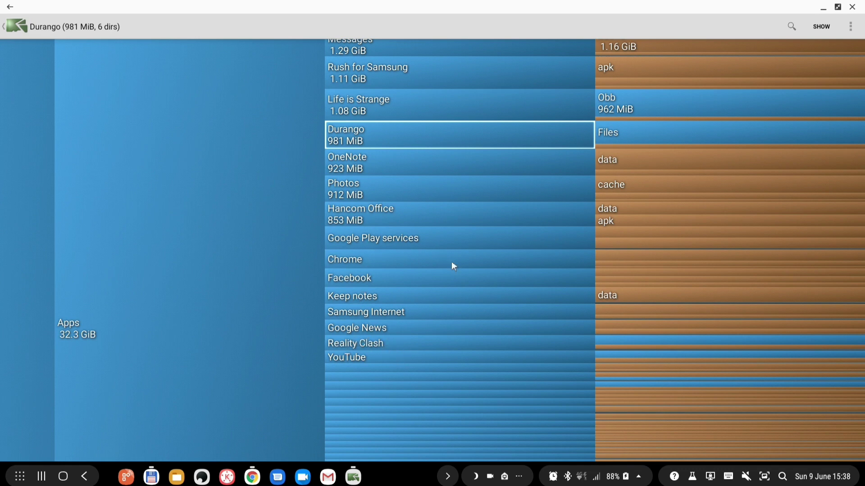
left_click(252, 306)
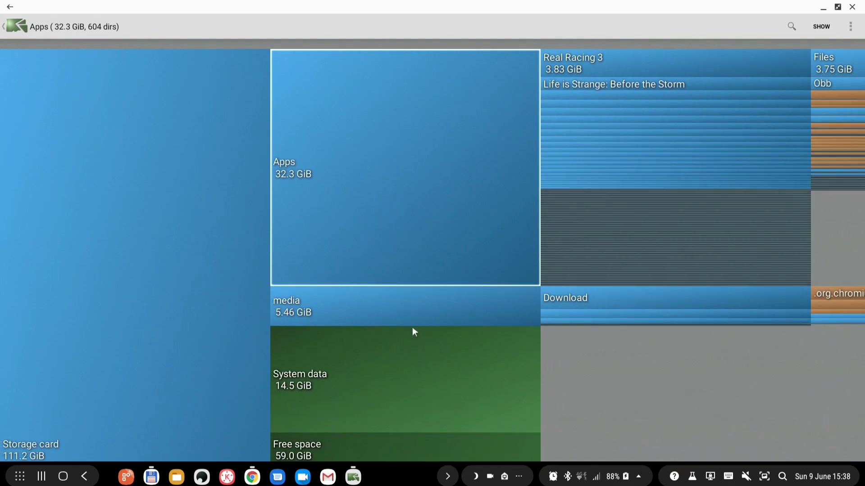
- Drill into media, Movies and cyberlink, then back out to the full Storage card overview
left_click(337, 307)
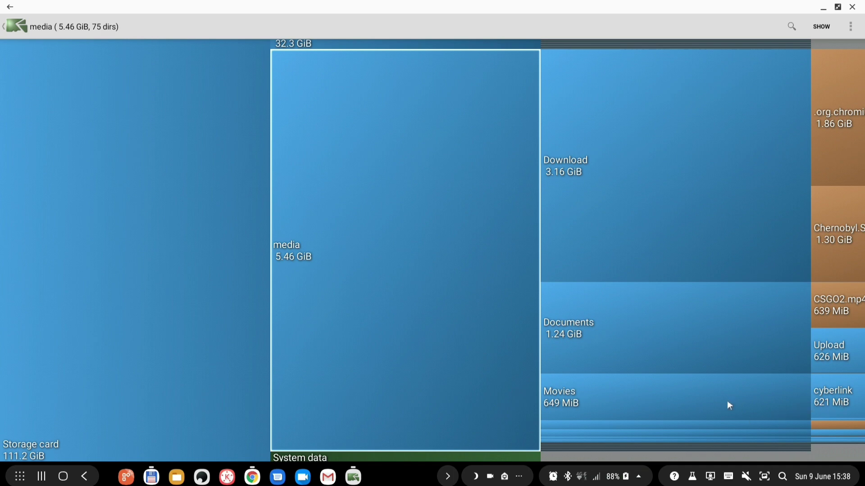
left_click(644, 402)
left_click(621, 402)
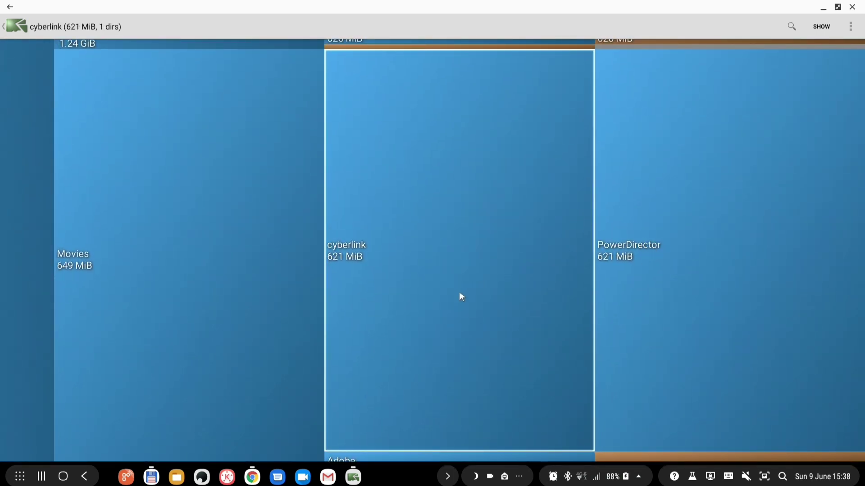
left_click(197, 231)
left_click(72, 210)
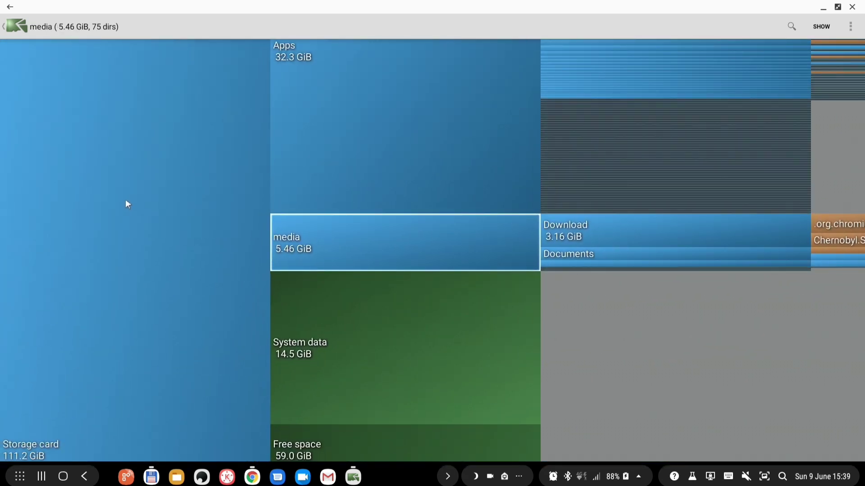
left_click(126, 204)
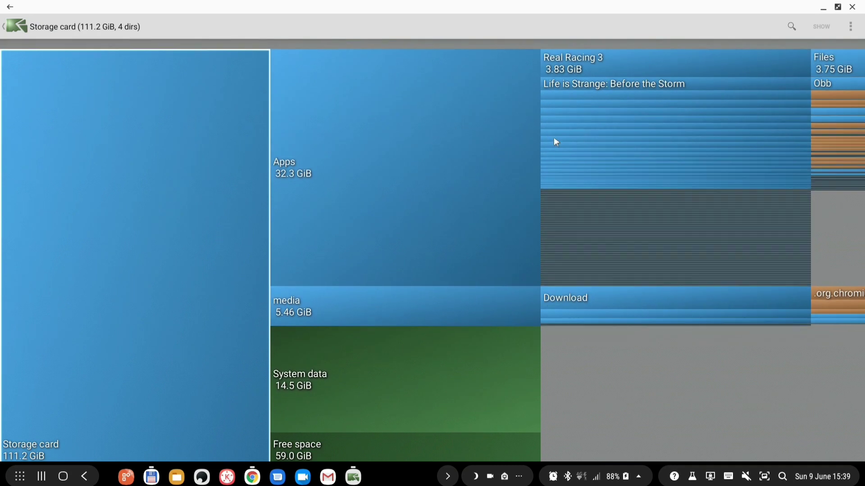